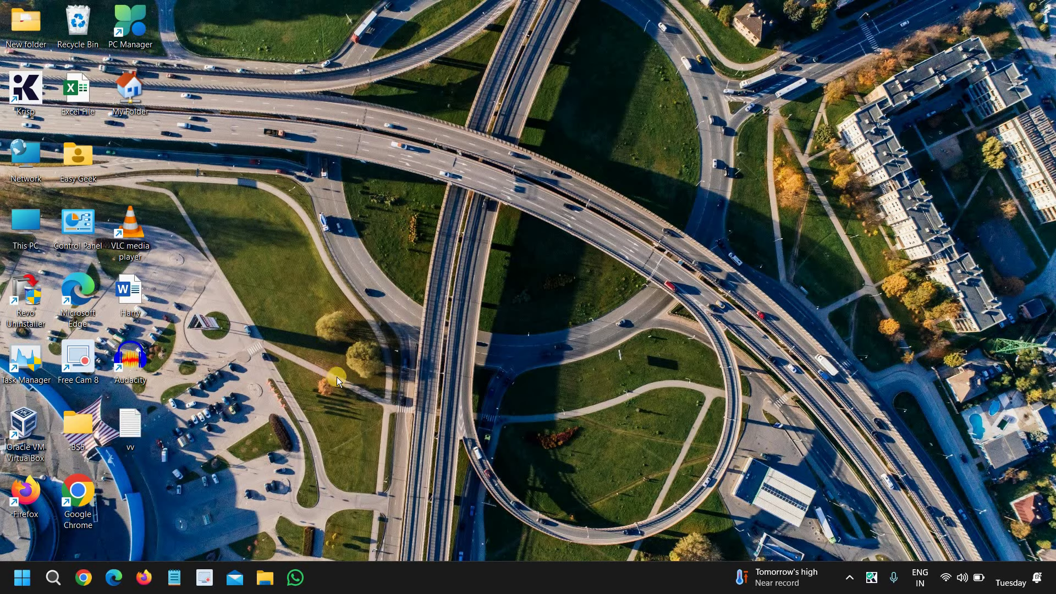
Bring up the Win+X quick-link menu from the Start button.
right_click(22, 580)
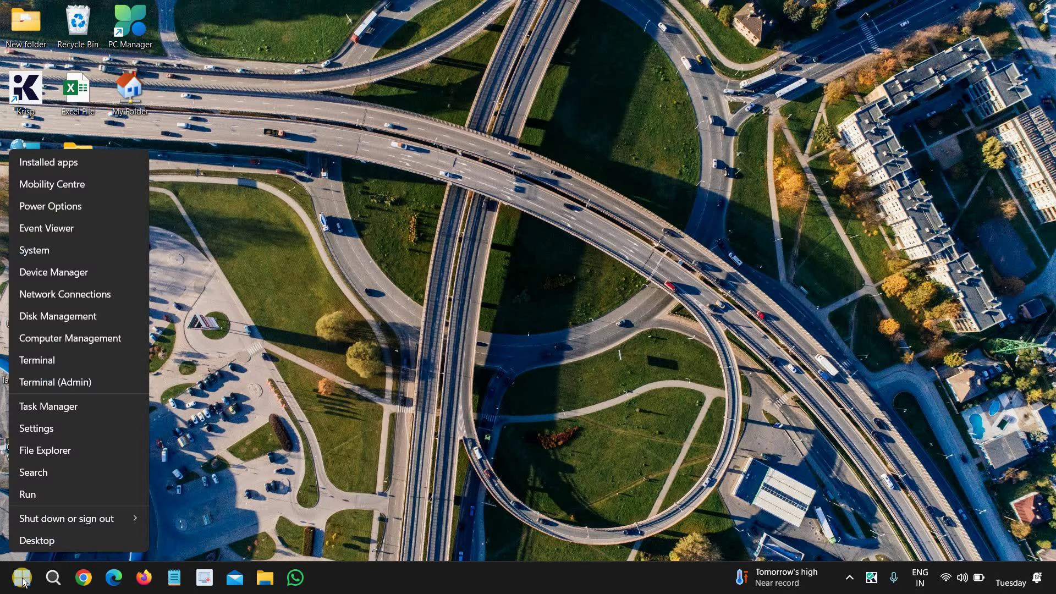
Launch Settings from the quick-link menu and go to Privacy & security.
left_click(84, 428)
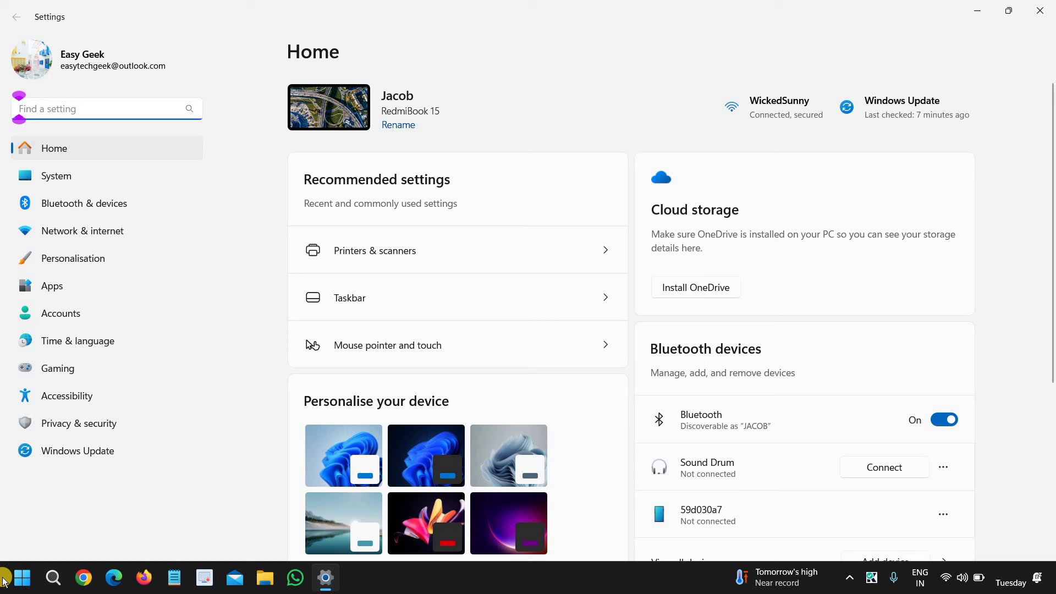
right_click(23, 583)
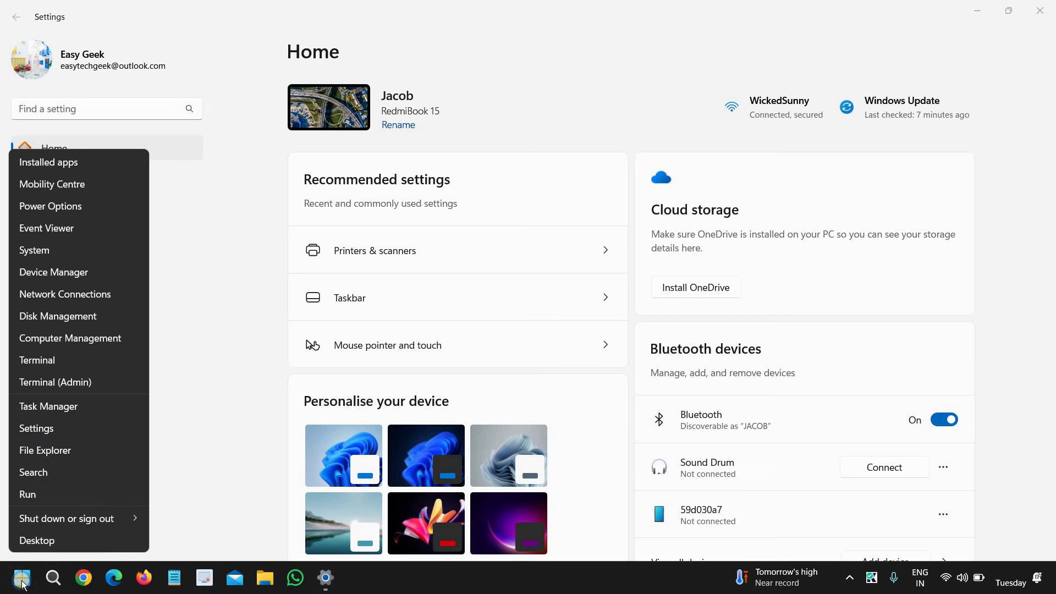
left_click(450, 201)
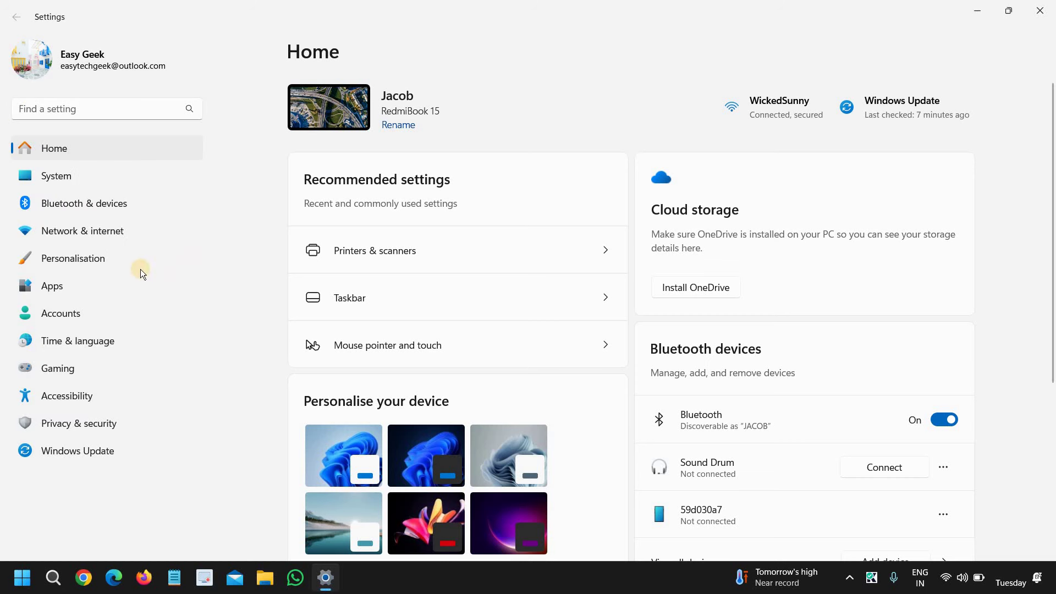
left_click(89, 423)
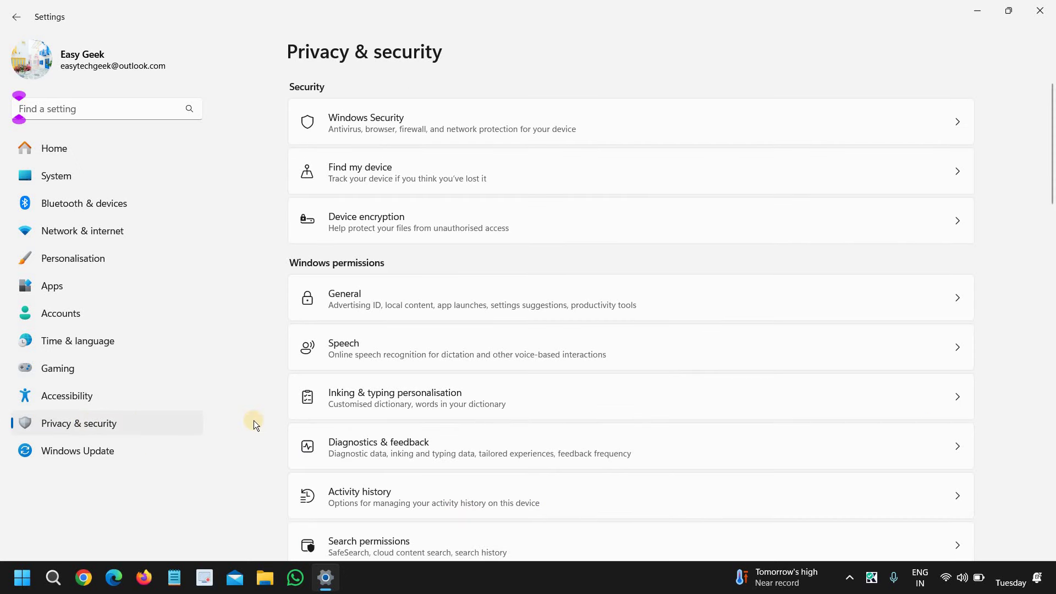
Switch Find my device from Off to On.
left_click(768, 176)
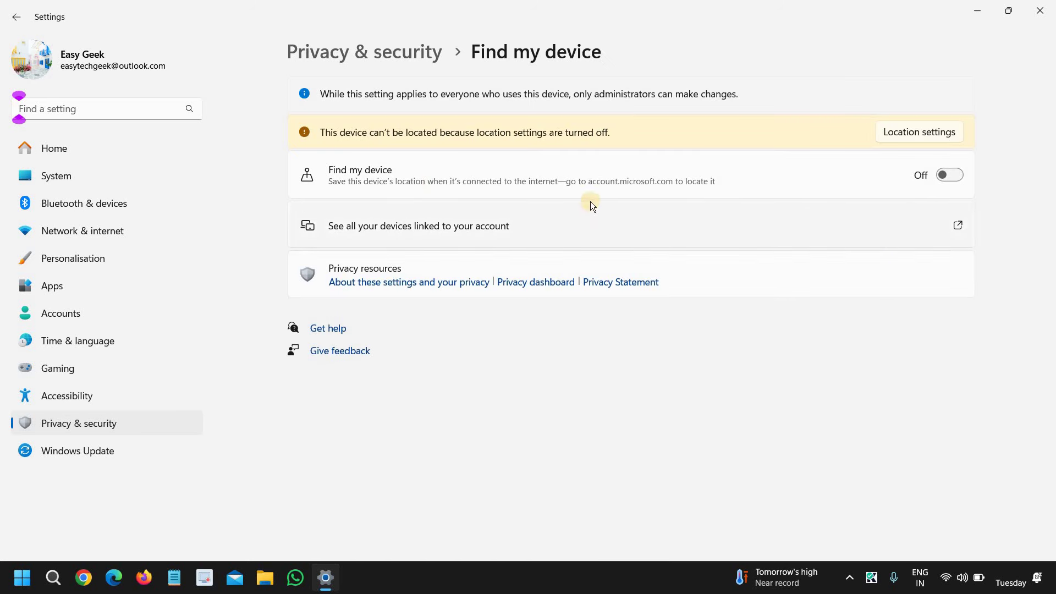
left_click(946, 177)
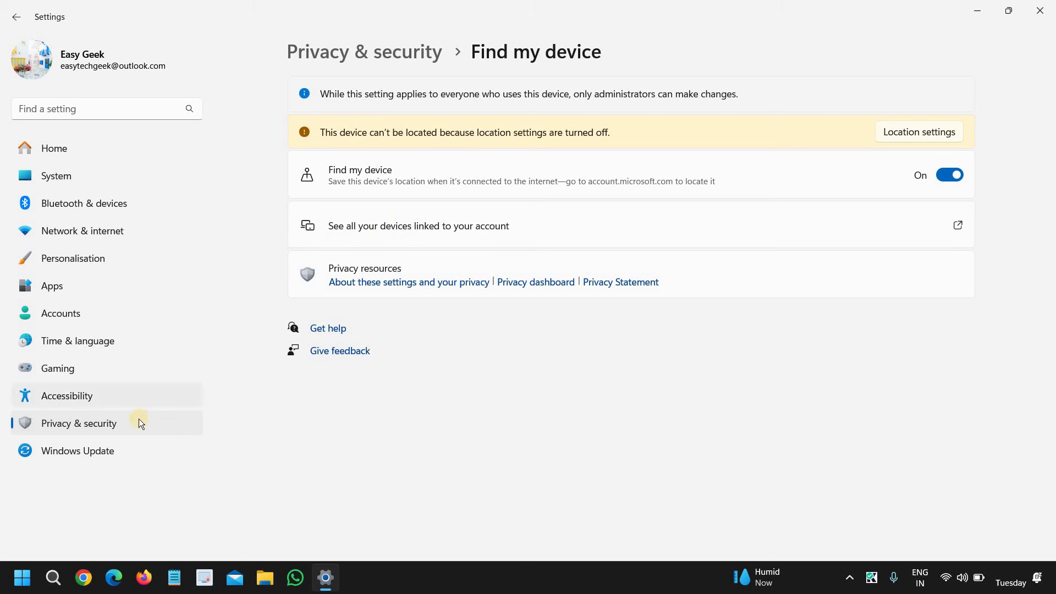
Clear all activity history for the account from the Activity history page.
left_click(79, 423)
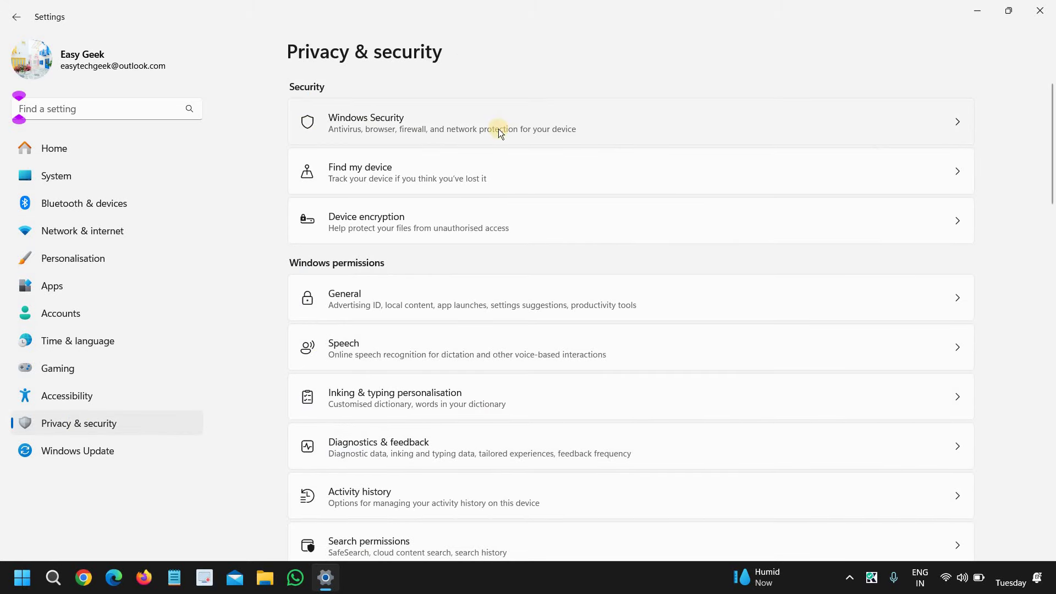
scroll(575, 265, "down", 2)
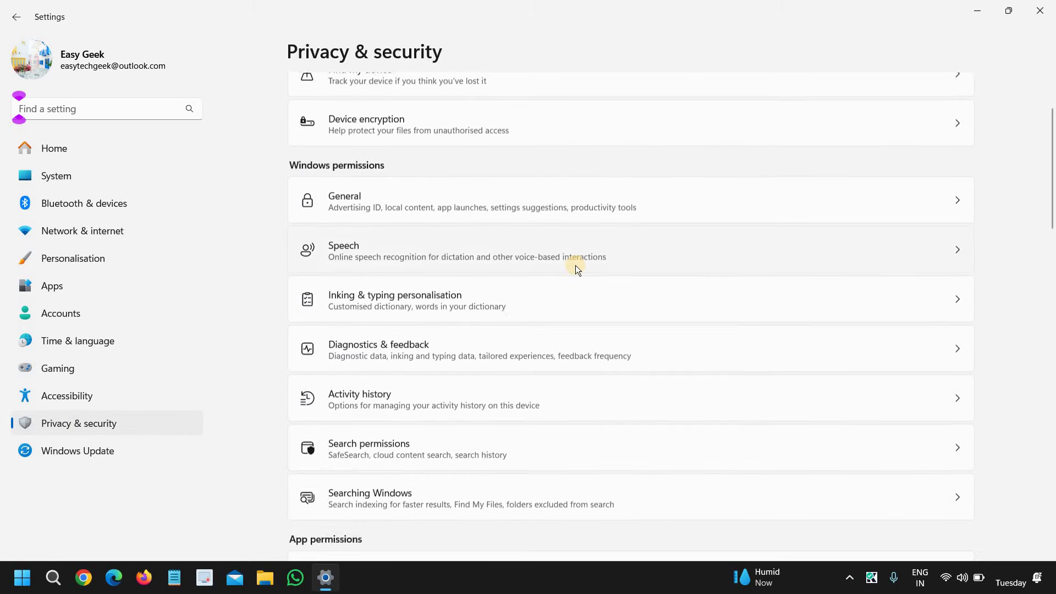
scroll(559, 323, "down", 2)
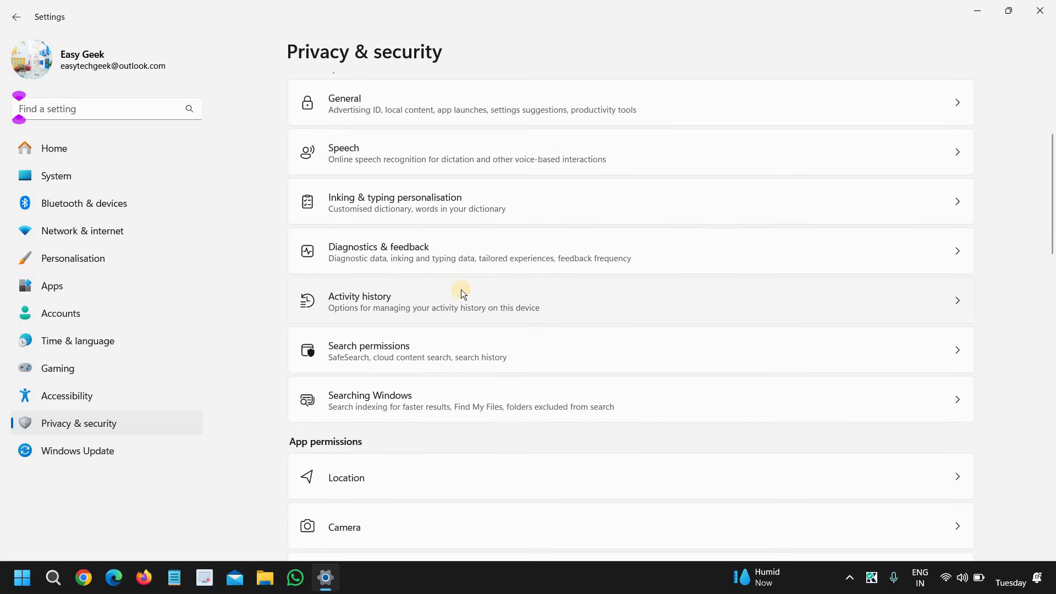
left_click(464, 305)
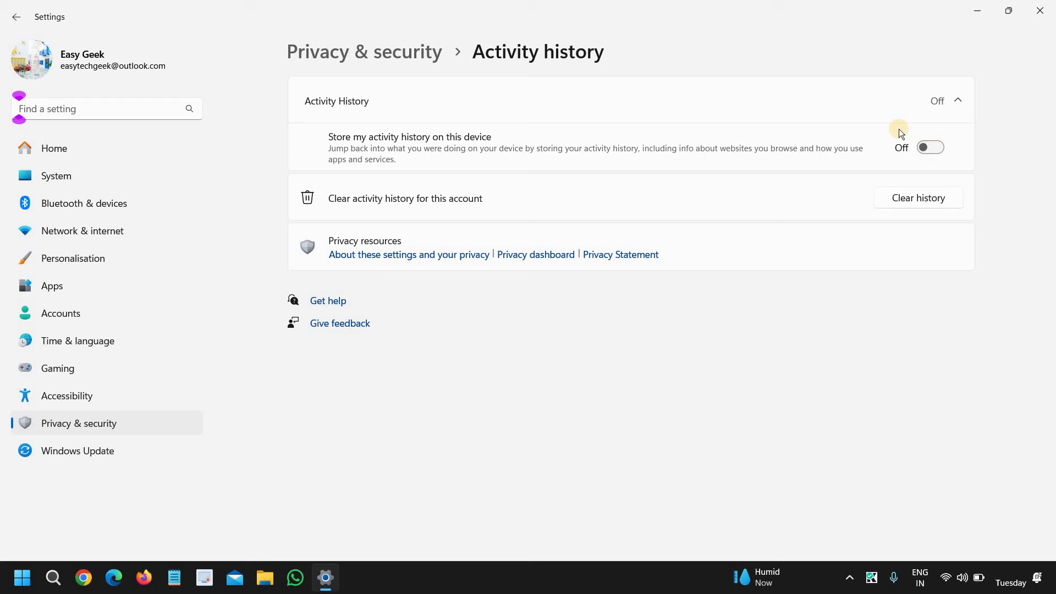
left_click(911, 205)
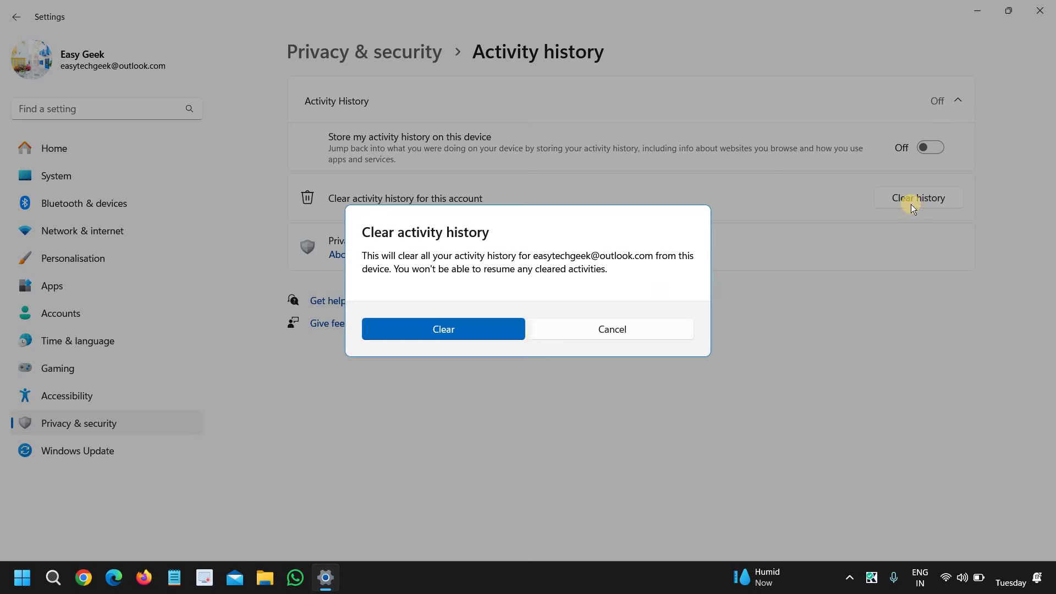
left_click(450, 331)
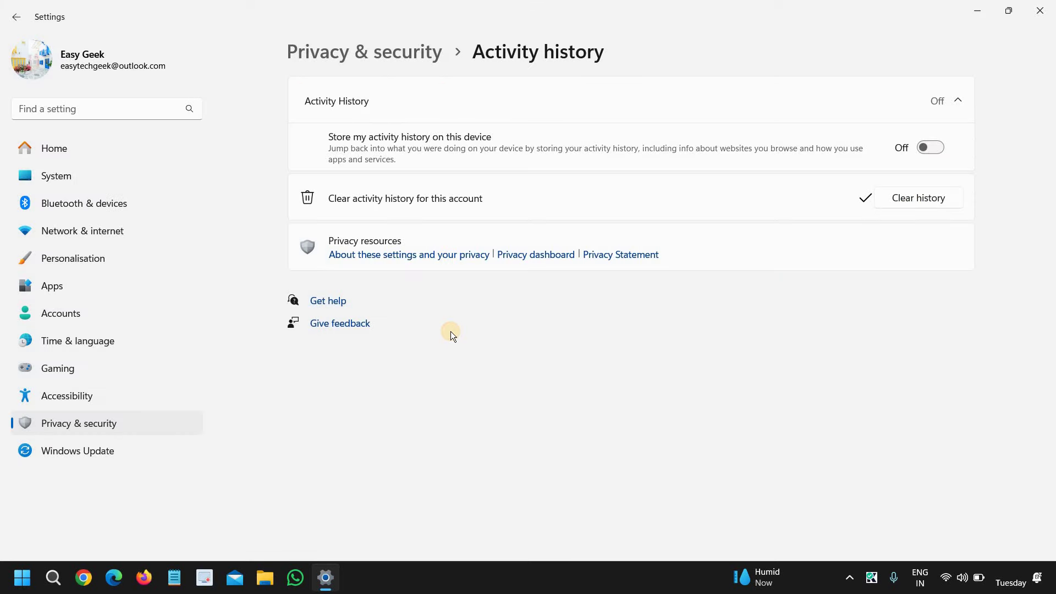
Review Diagnostics & feedback details and set feedback frequency to Never.
left_click(71, 425)
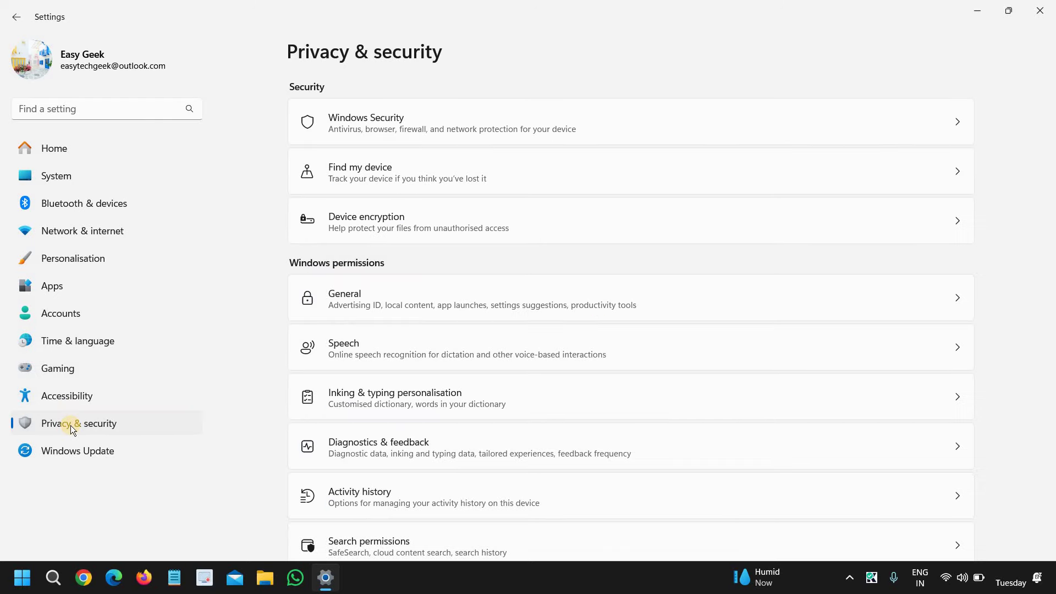
scroll(476, 420, "down", 2)
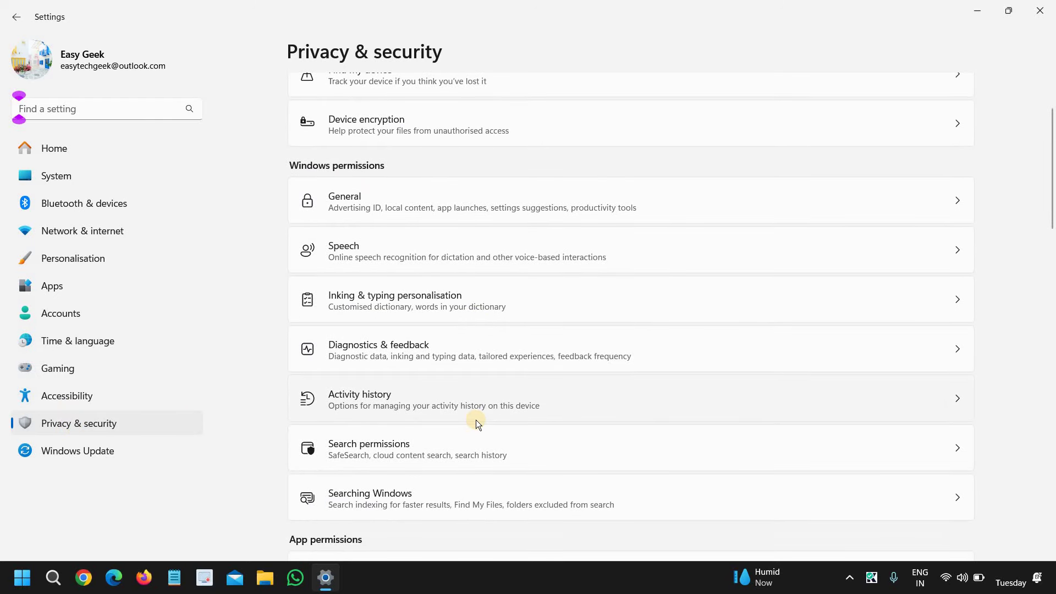
scroll(476, 420, "down", 2)
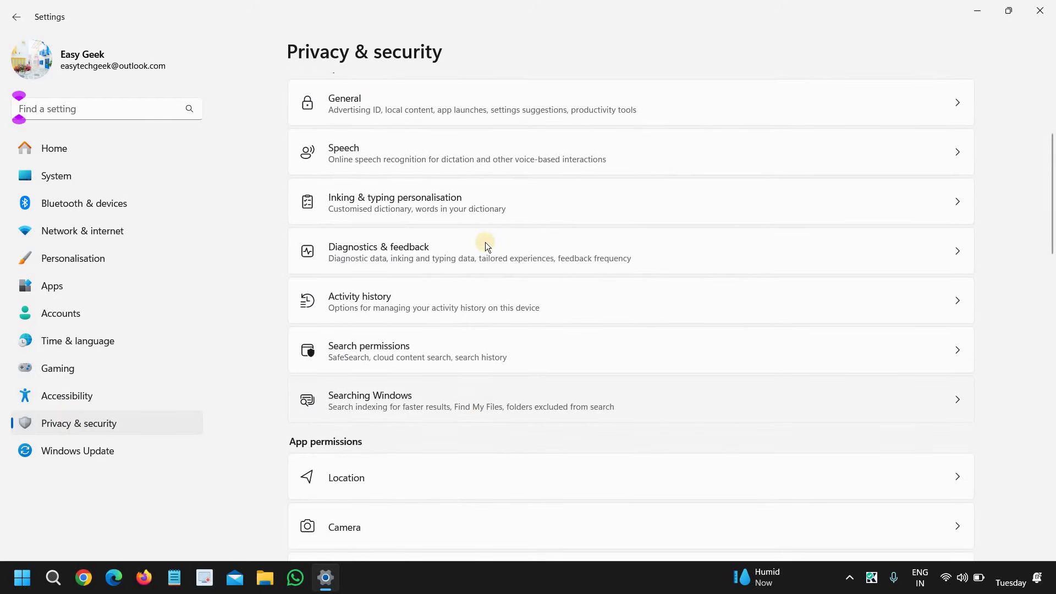
left_click(475, 252)
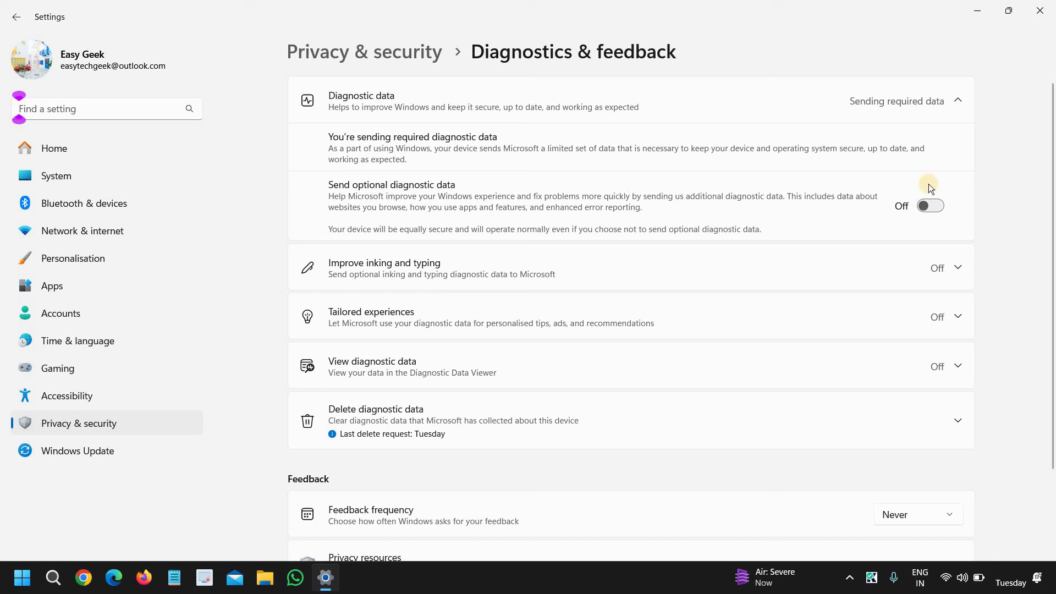
left_click(933, 100)
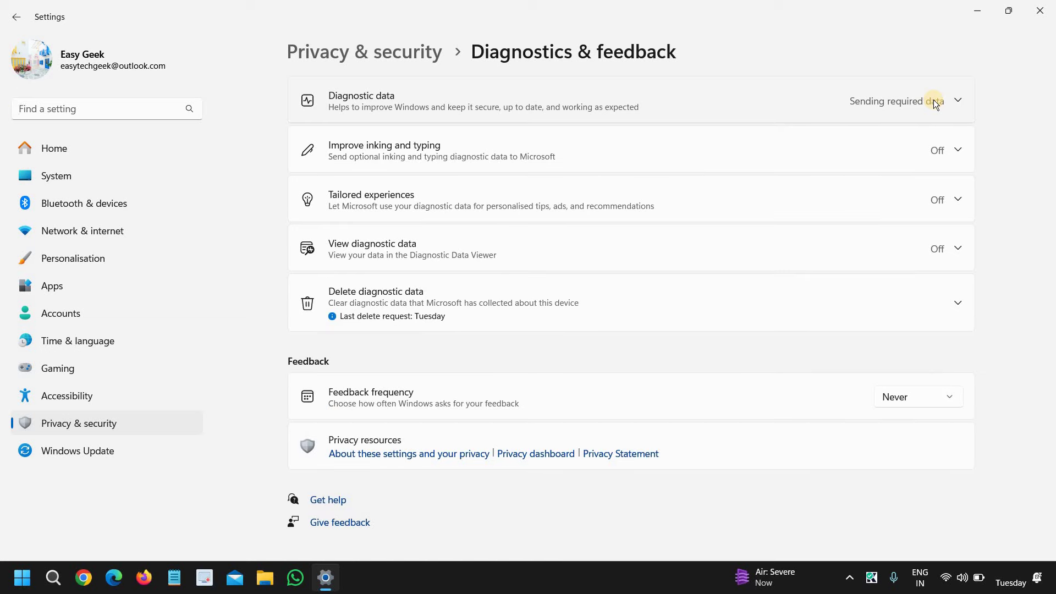
left_click(909, 157)
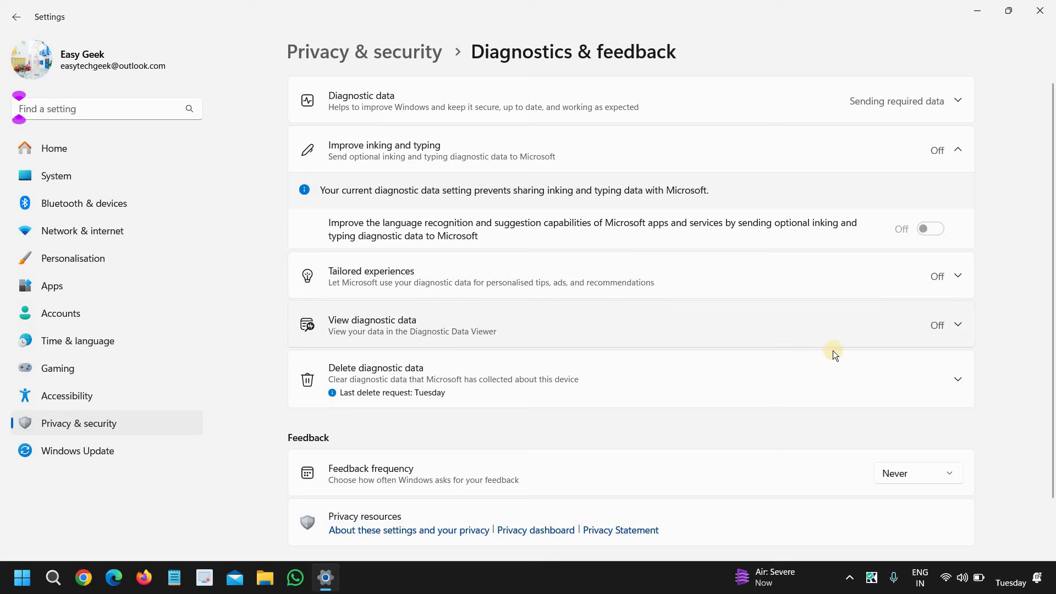
scroll(827, 353, "down", 2)
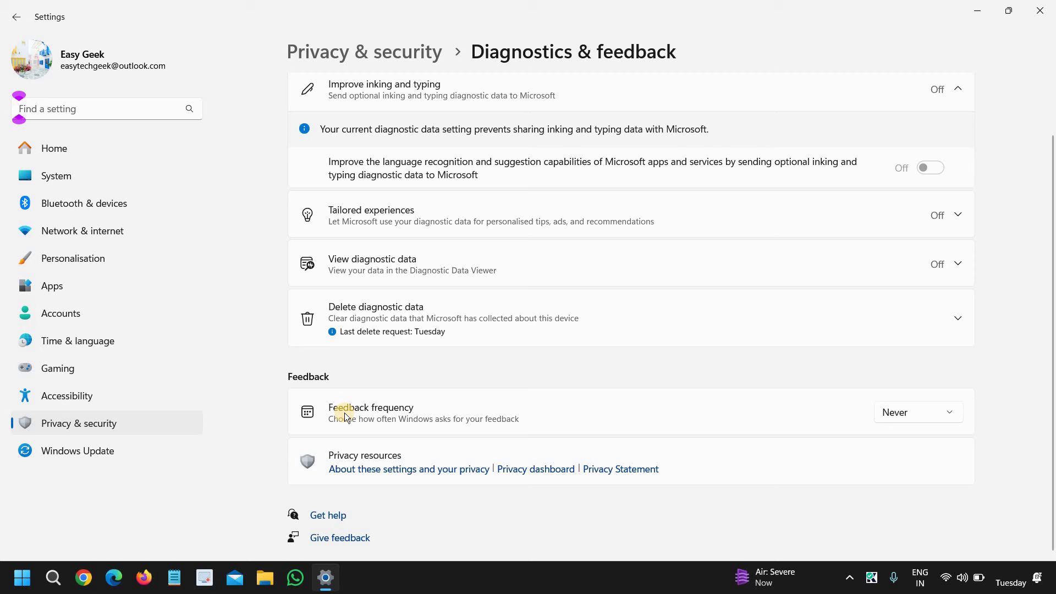
left_click(904, 415)
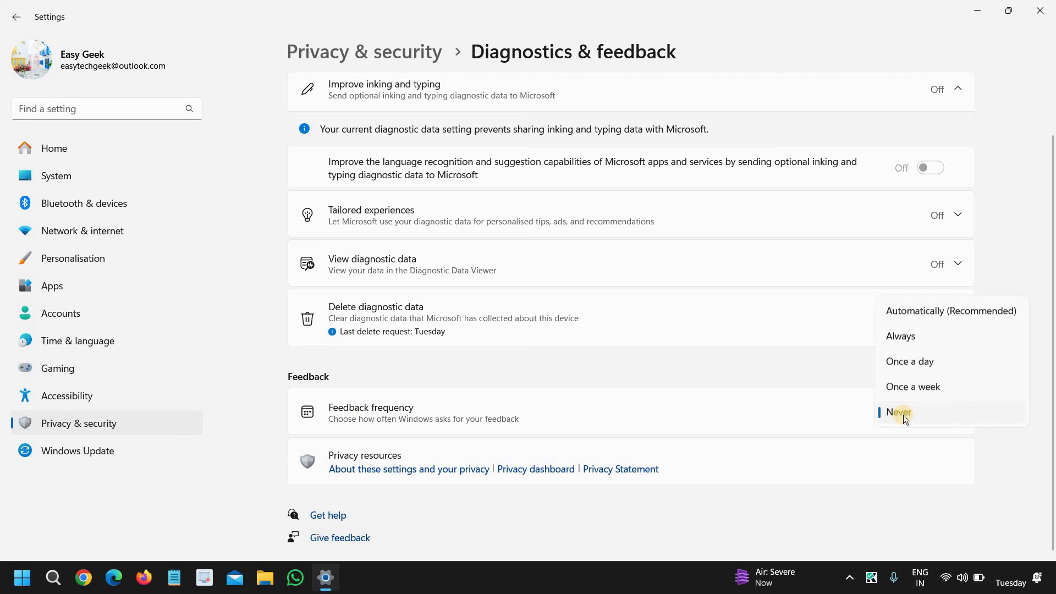
left_click(824, 420)
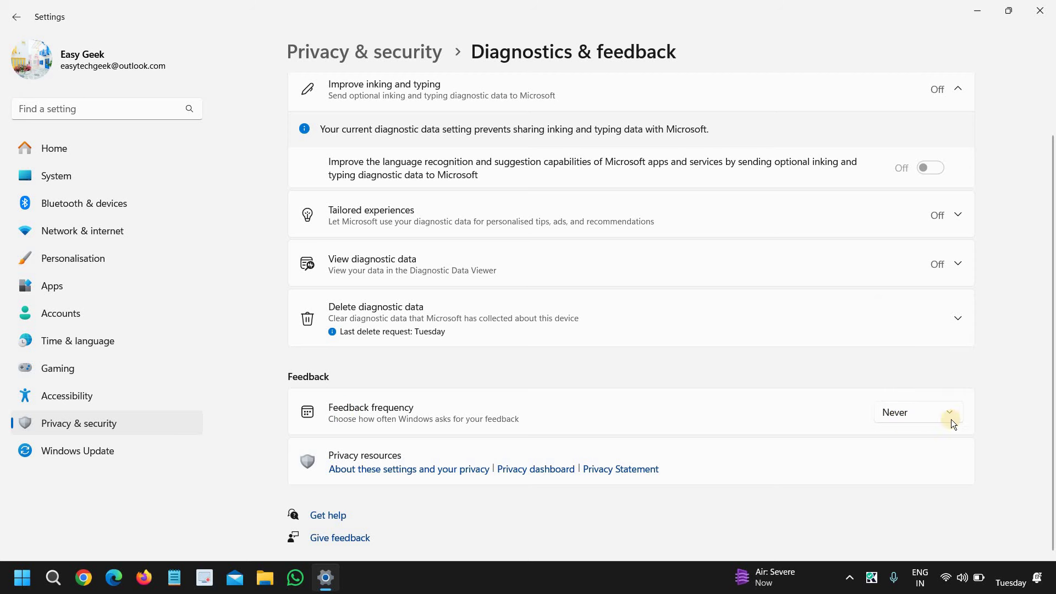
Go to the General privacy page to check ad, language, app-launch and suggested content options.
left_click(57, 428)
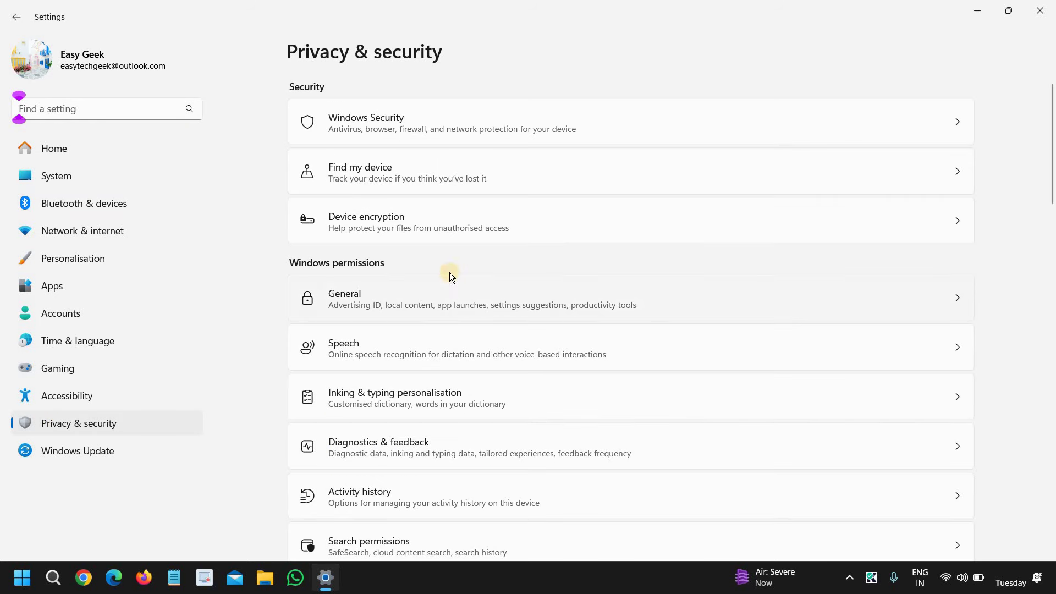
left_click(446, 304)
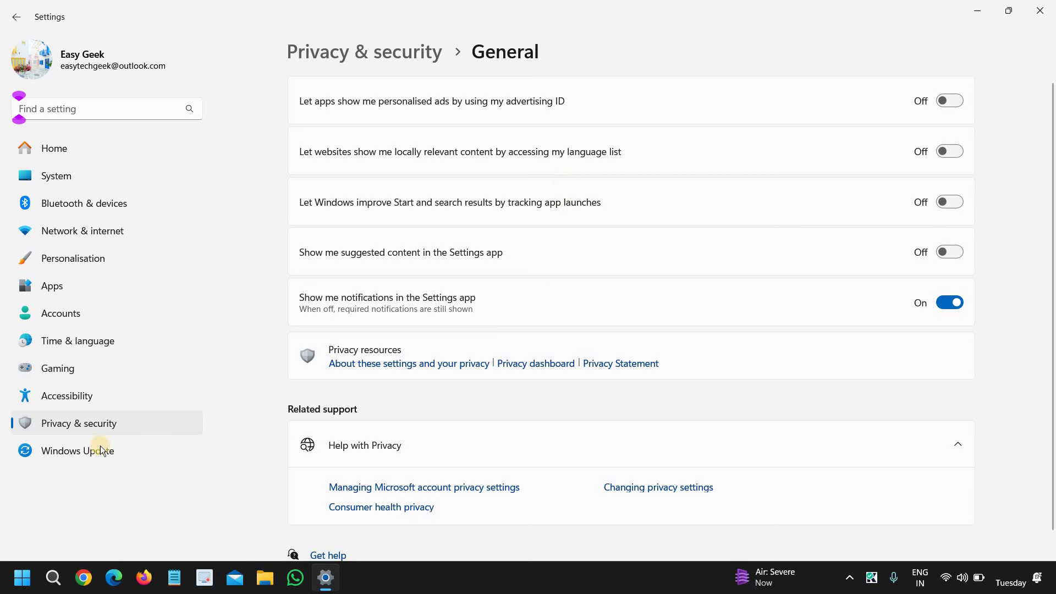
Return from General to the Privacy & security overview.
left_click(70, 425)
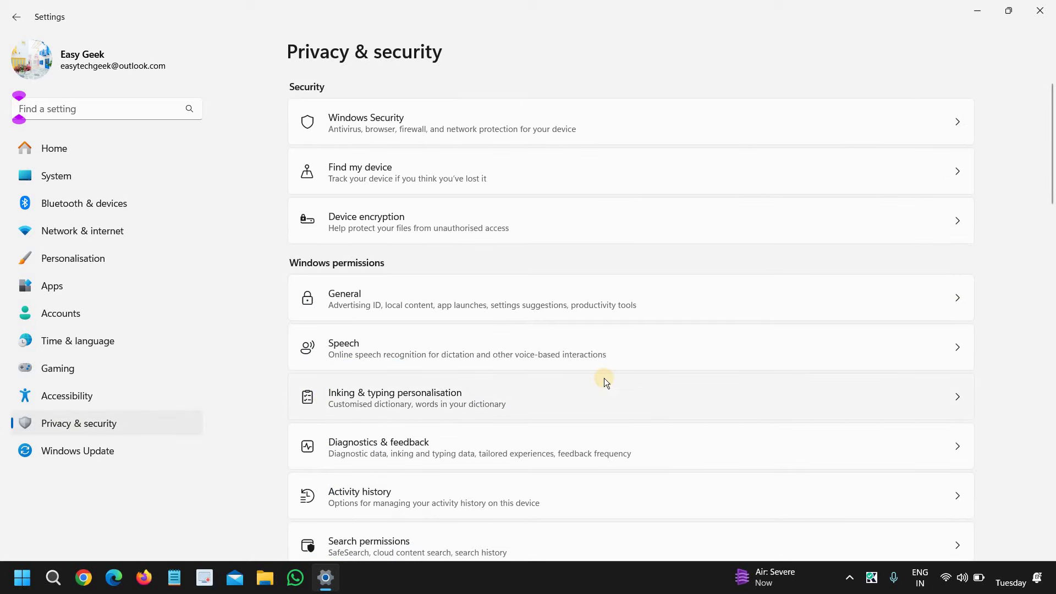
scroll(605, 382, "down", 3)
scroll(604, 383, "down", 4)
scroll(604, 382, "down", 1)
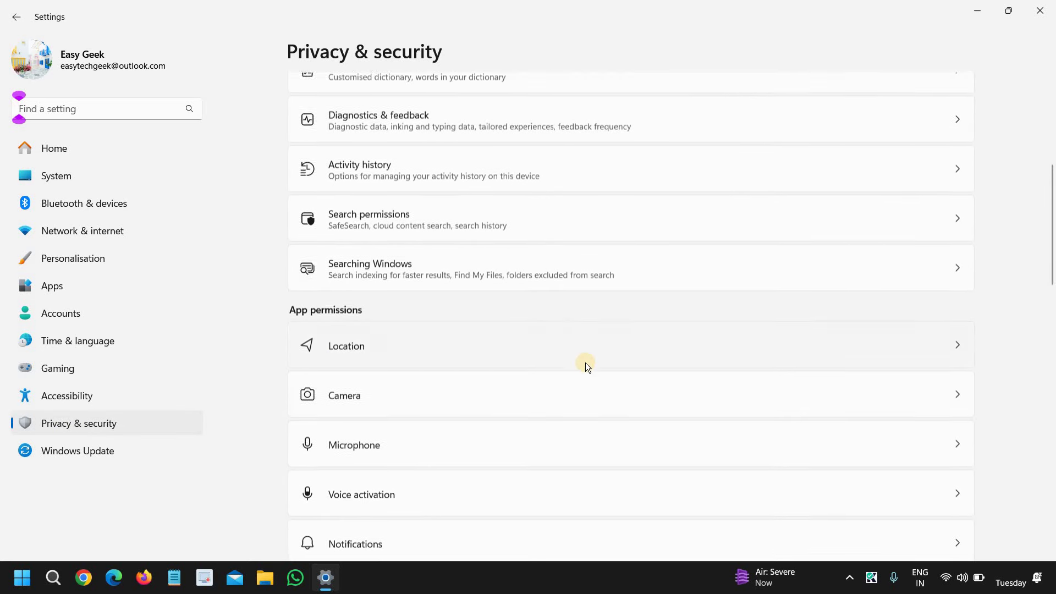
scroll(585, 362, "down", 2)
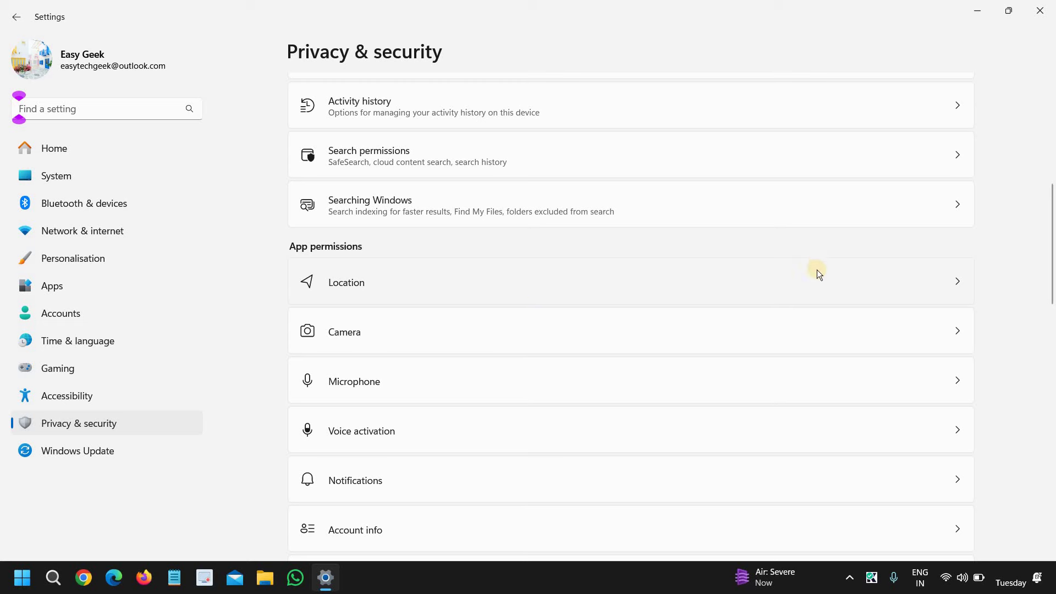
left_click(838, 286)
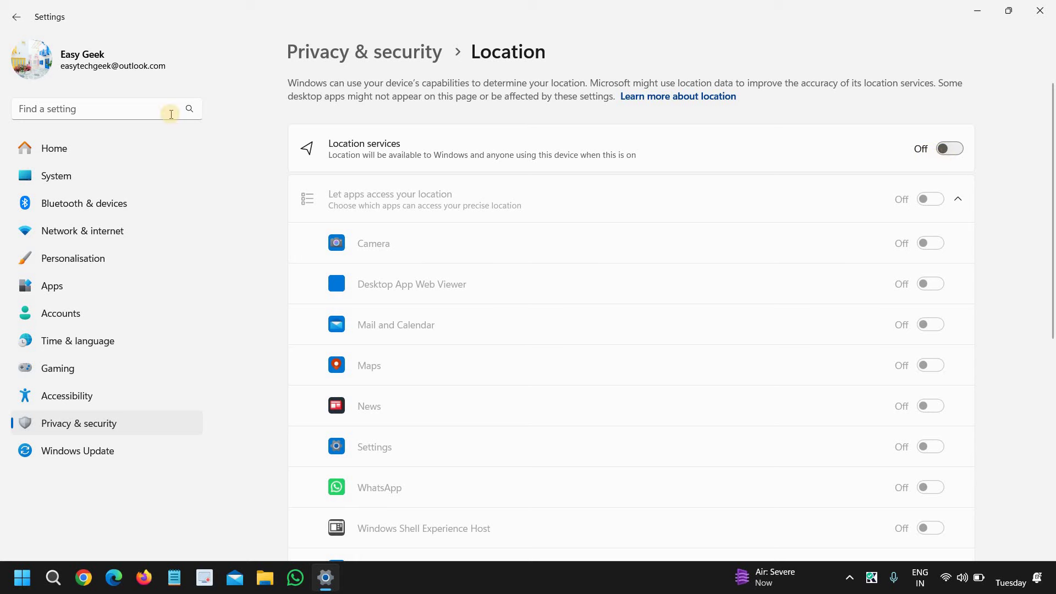
left_click(16, 16)
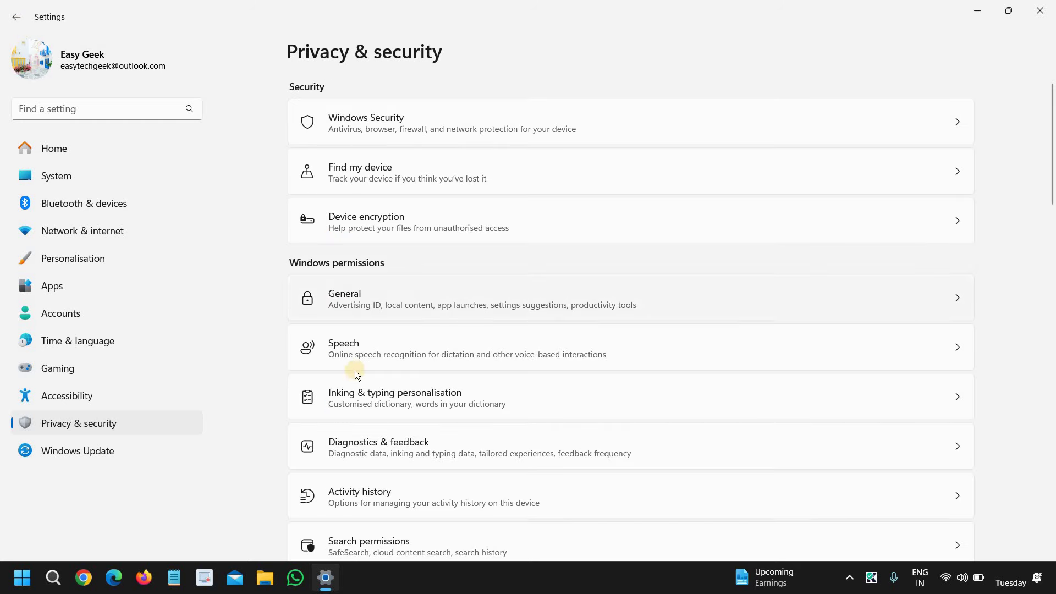
scroll(460, 416, "down", 1)
scroll(460, 415, "down", 2)
scroll(456, 458, "down", 2)
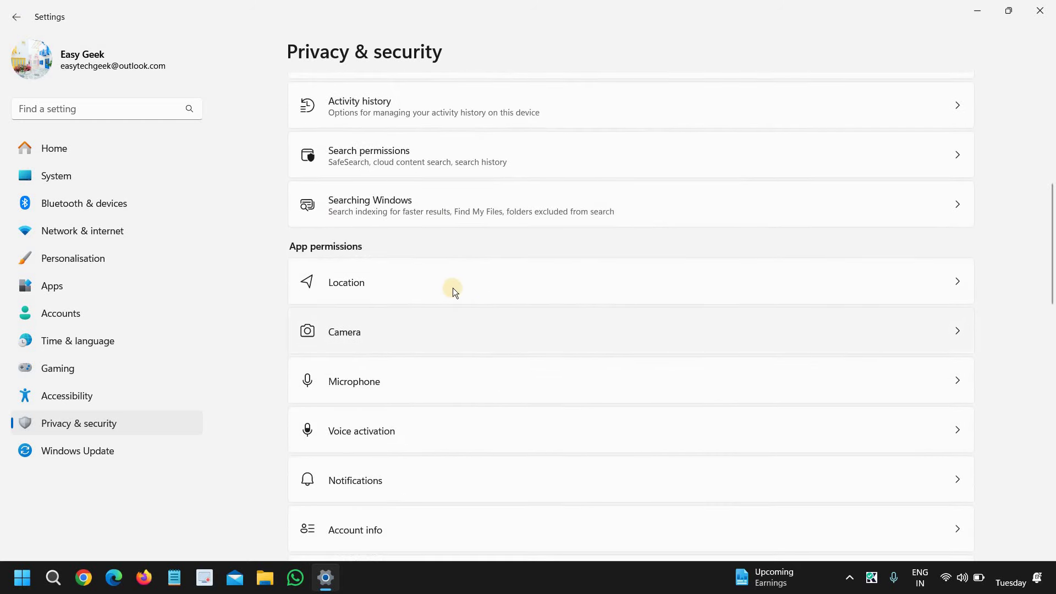
left_click(476, 287)
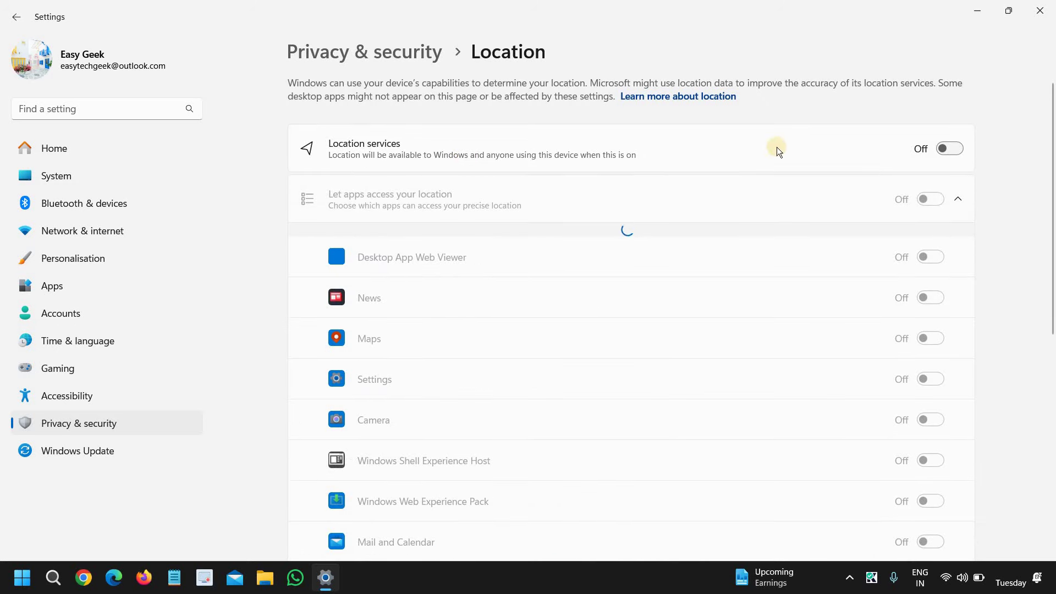
left_click(951, 152)
left_click(951, 152)
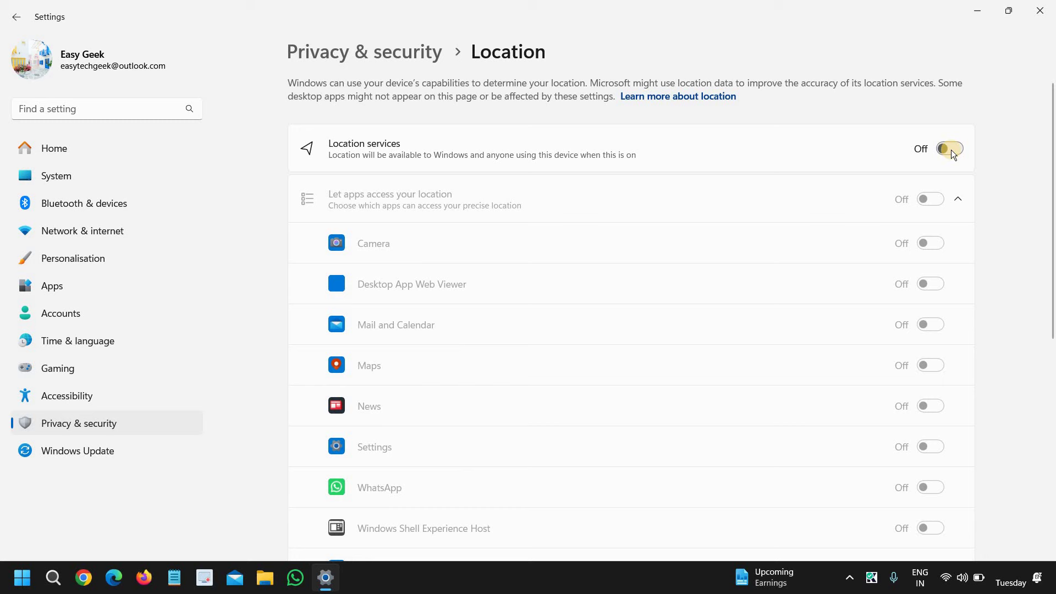
scroll(816, 400, "down", 1)
scroll(800, 392, "down", 2)
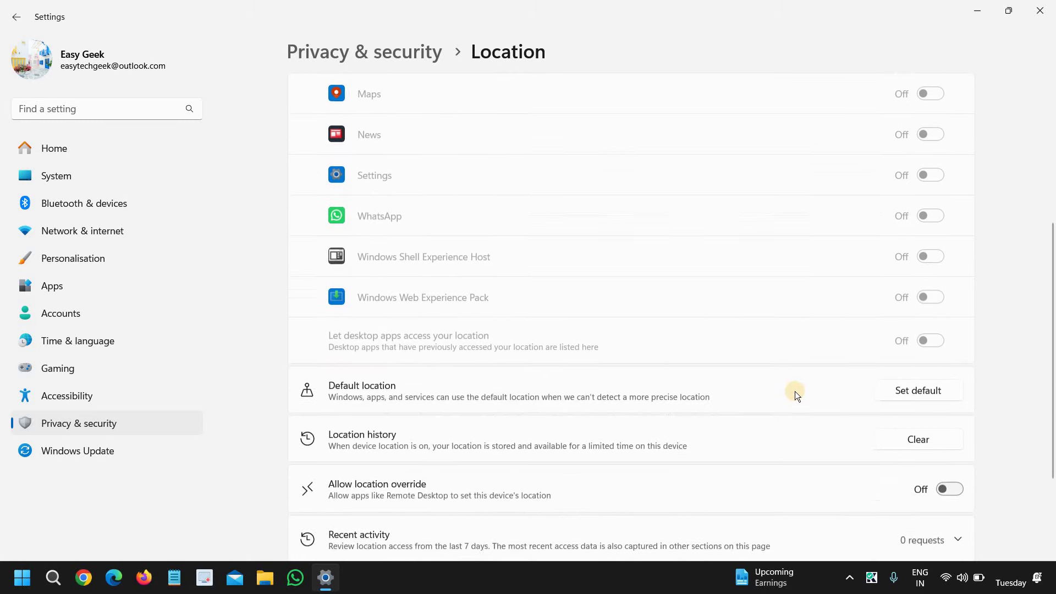
scroll(778, 398, "up", 3)
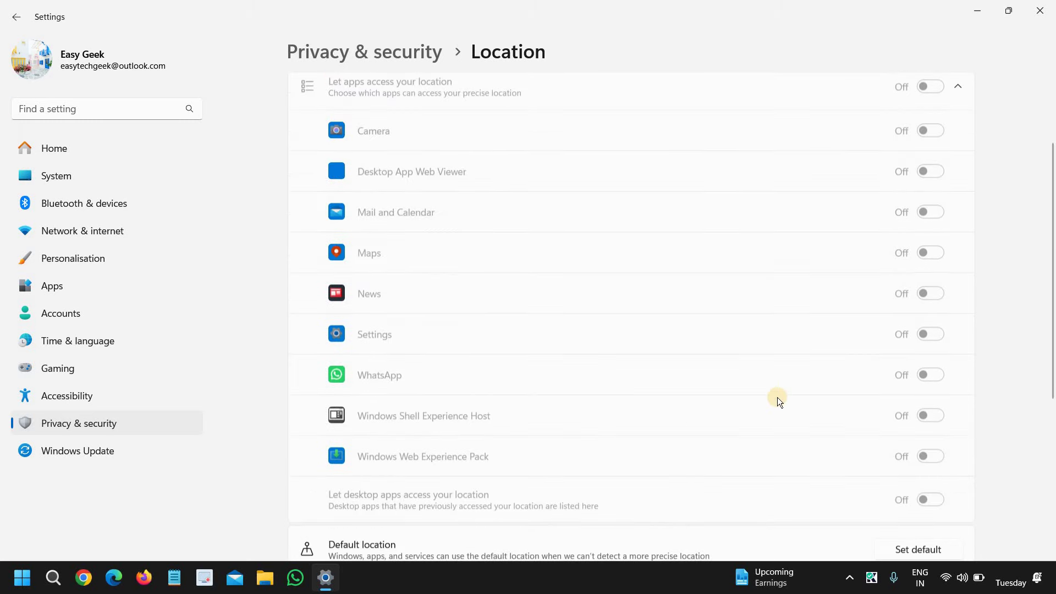
left_click(956, 151)
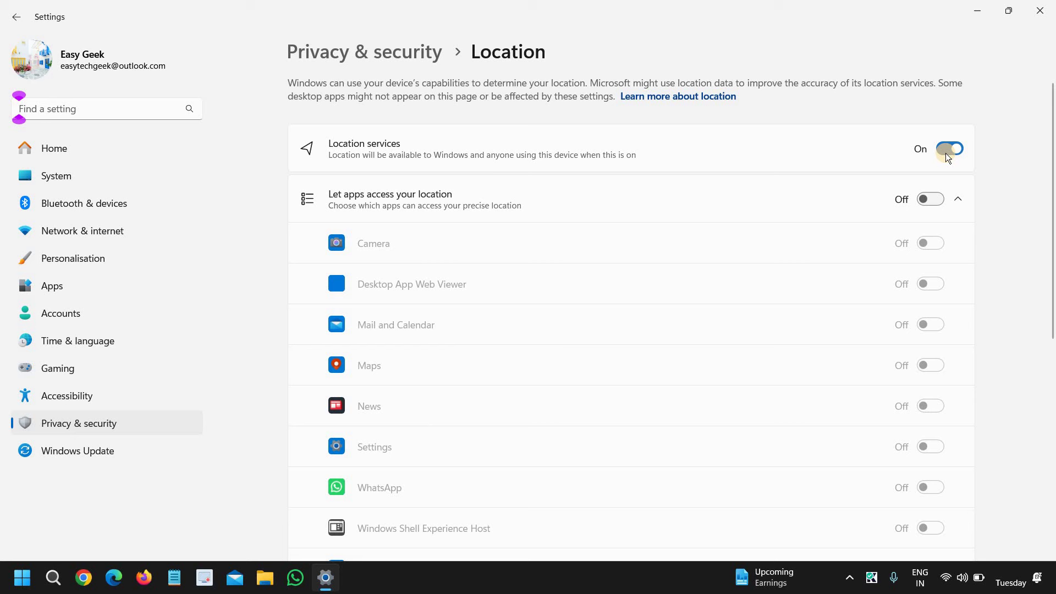
left_click(945, 155)
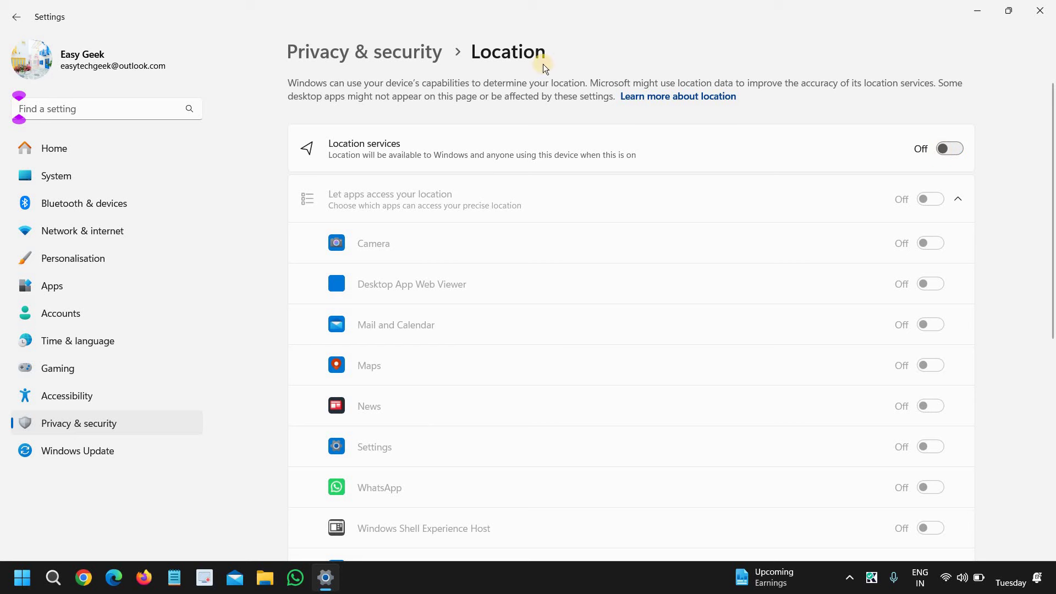
left_click(16, 17)
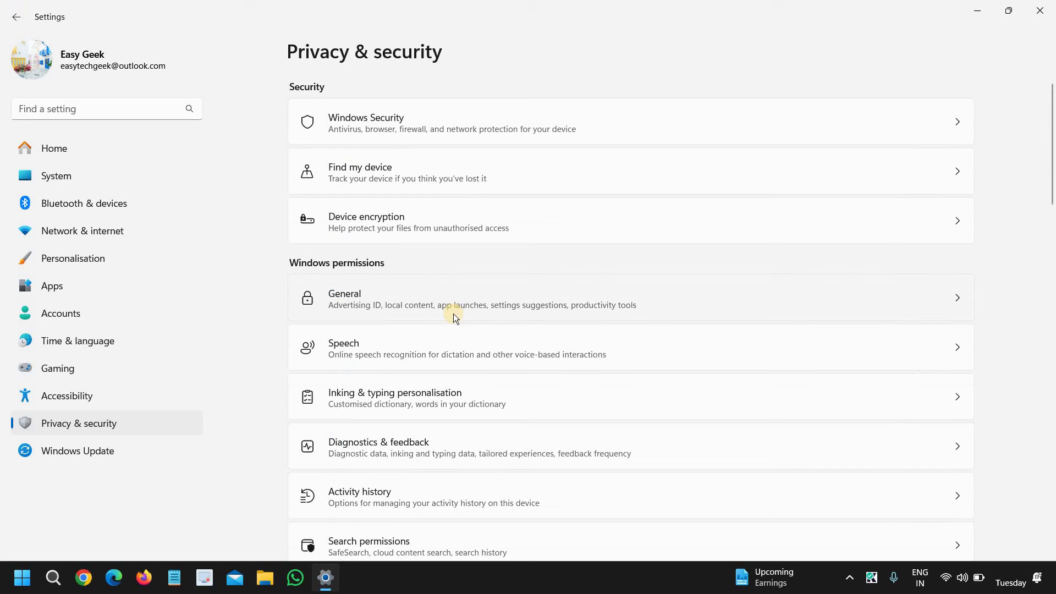
scroll(453, 314, "down", 2)
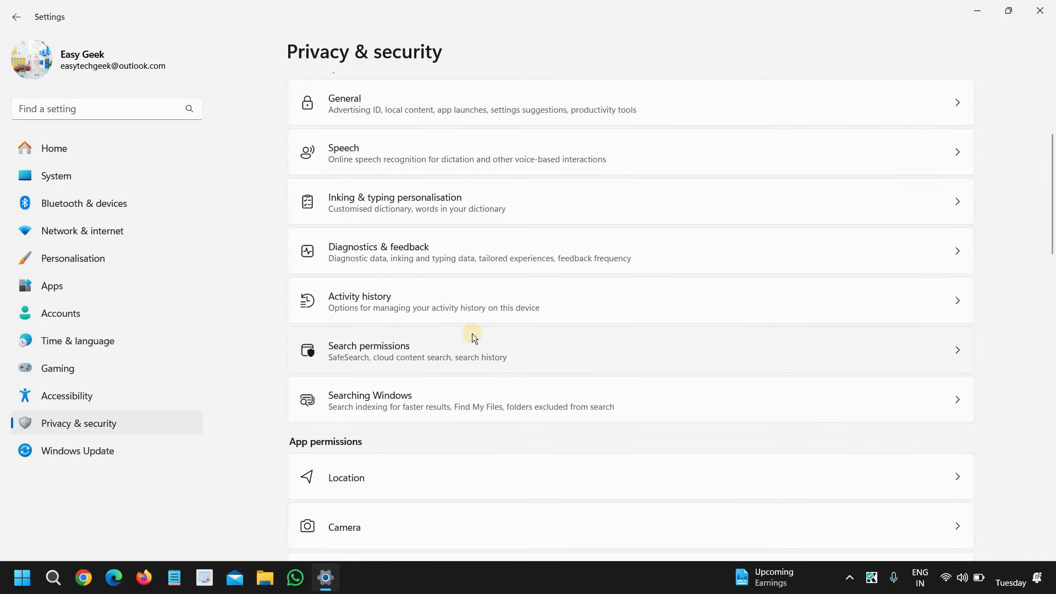
scroll(472, 333, "down", 2)
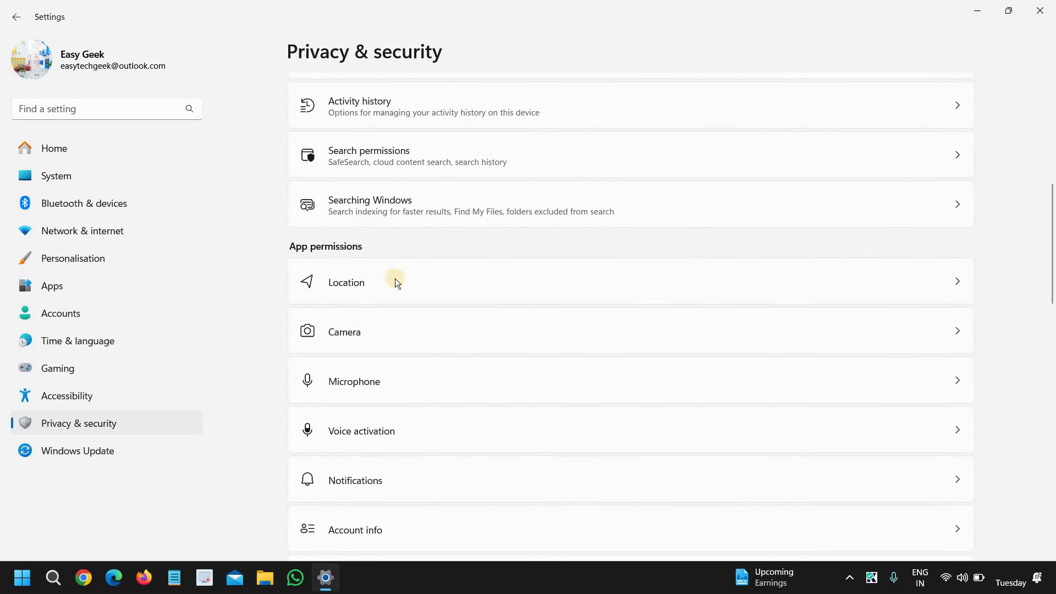
scroll(425, 378, "down", 2)
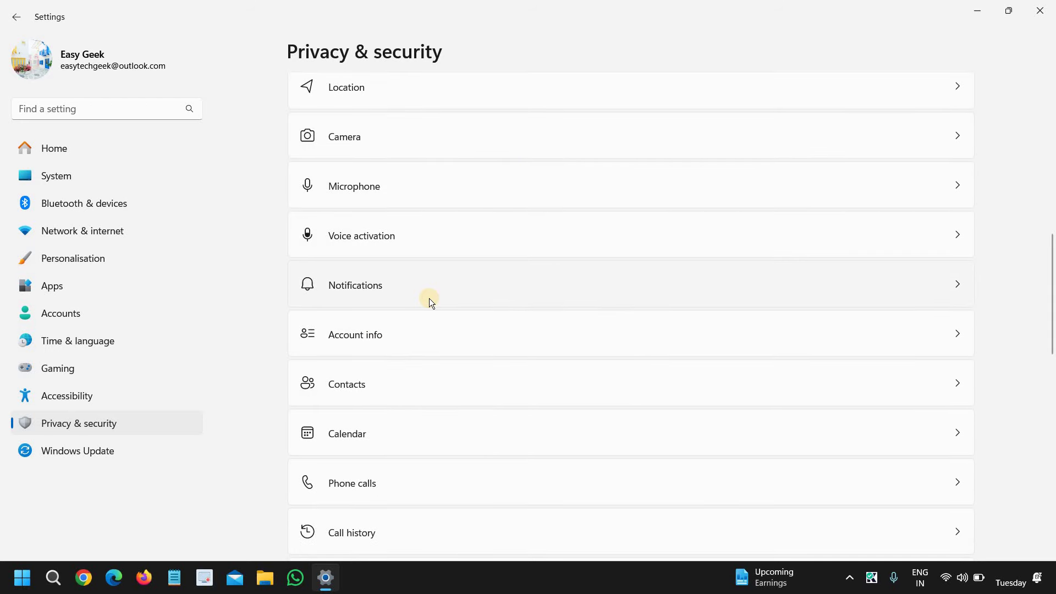
Turn off app access to notifications and notification access entirely, then return to Privacy & security.
left_click(429, 300)
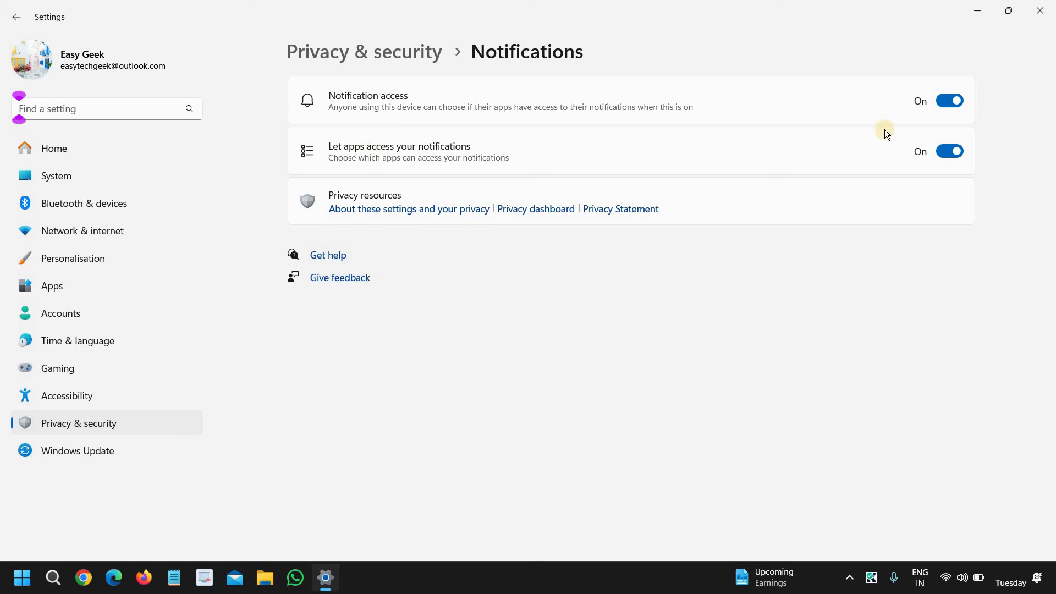
left_click(949, 151)
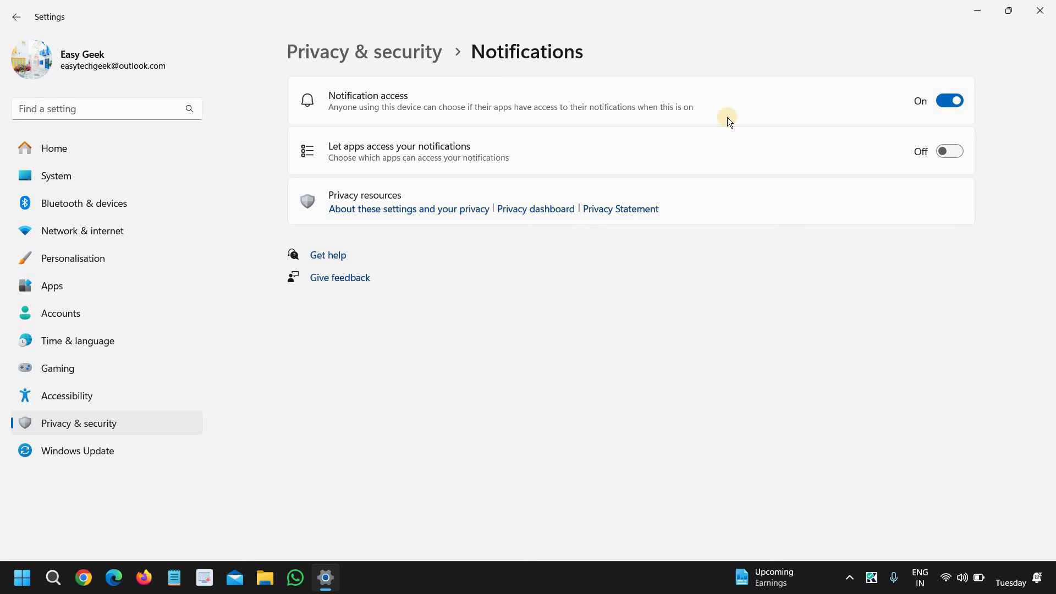
left_click(951, 100)
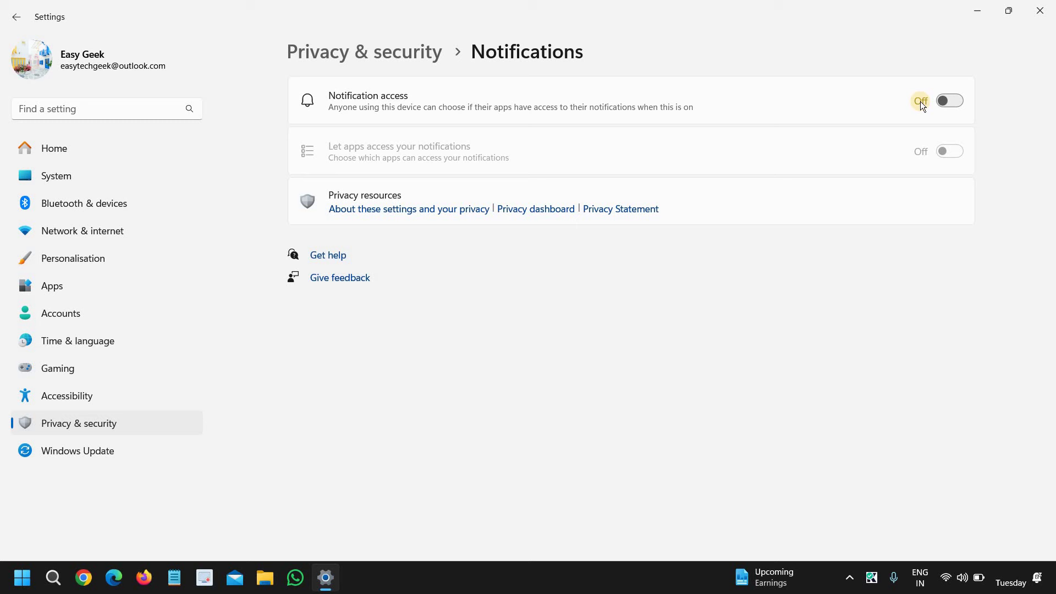
left_click(77, 425)
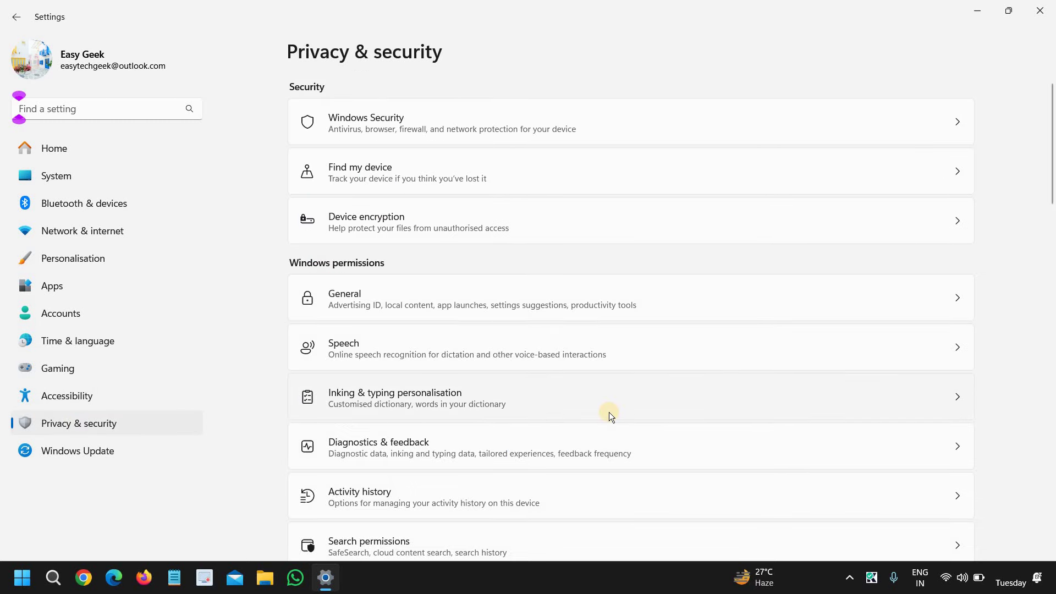
scroll(609, 412, "down", 3)
scroll(609, 412, "down", 2)
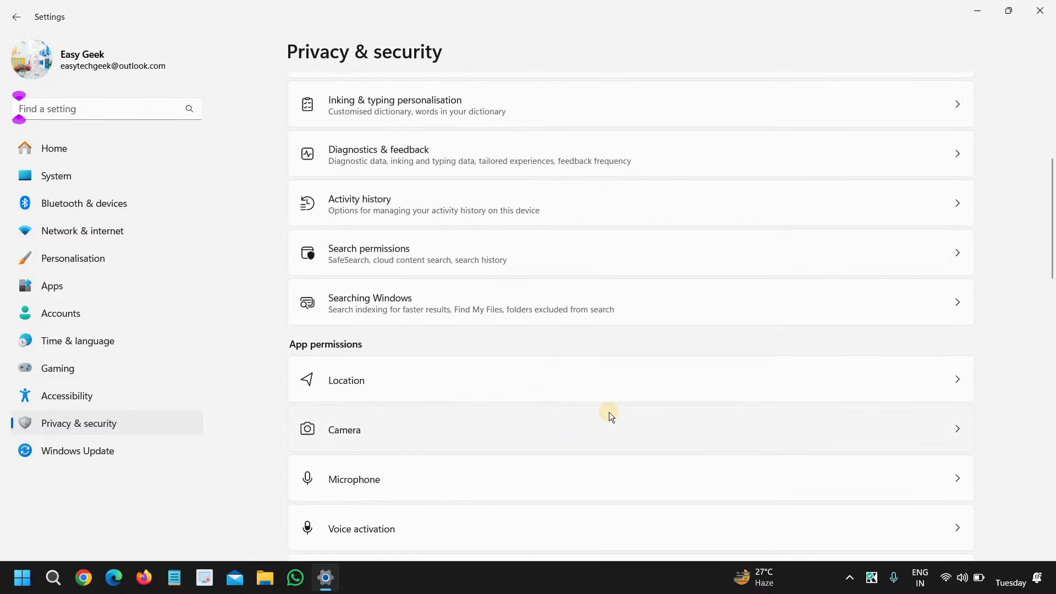
scroll(609, 412, "down", 4)
scroll(610, 412, "down", 1)
scroll(609, 412, "down", 4)
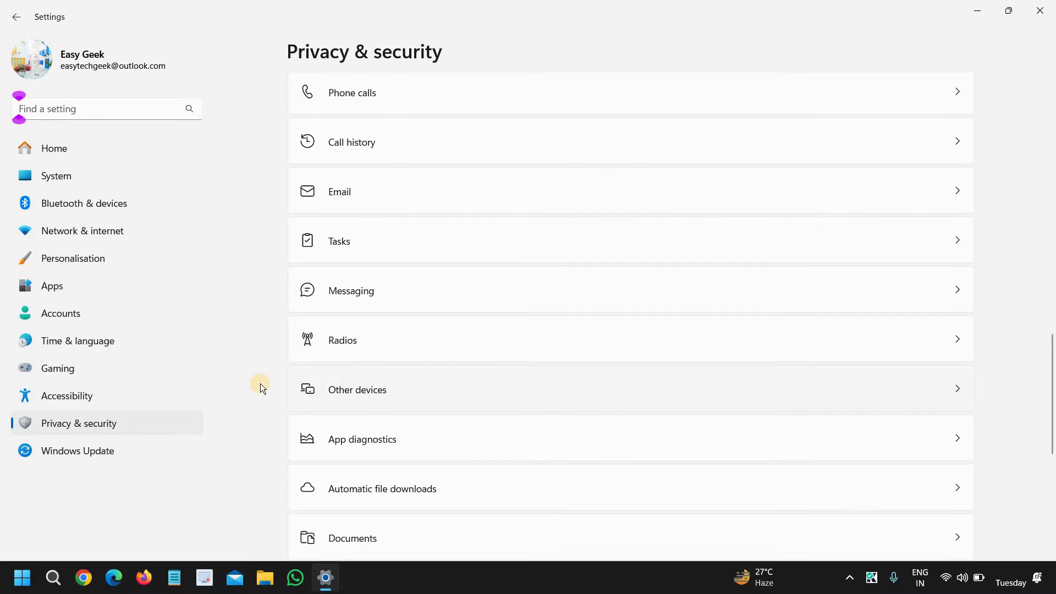
scroll(979, 312, "up", 5)
scroll(792, 99, "up", 5)
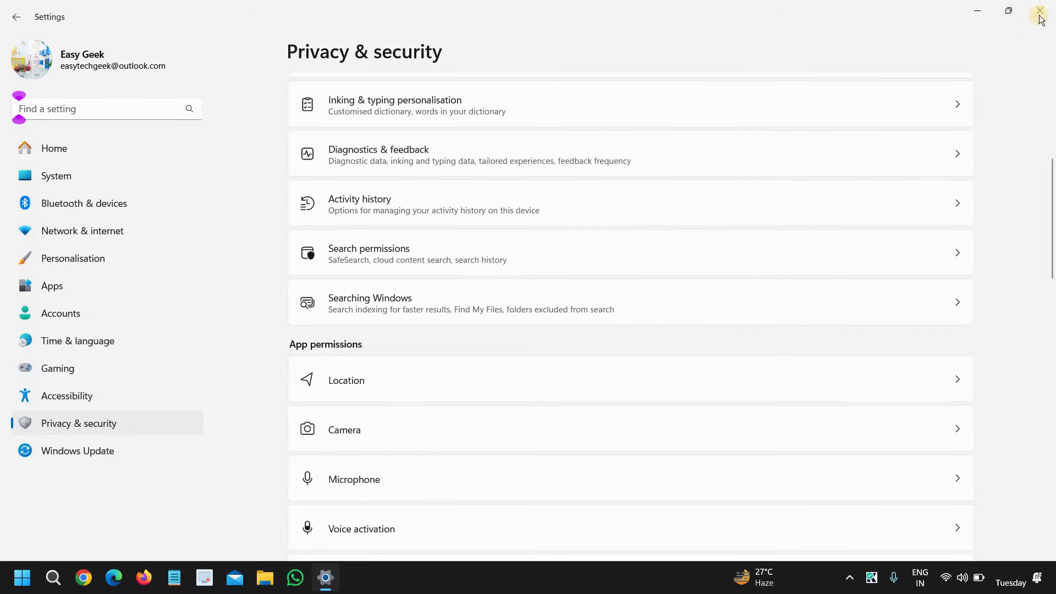
Close the Settings window, leaving the desktop showing.
left_click(1040, 11)
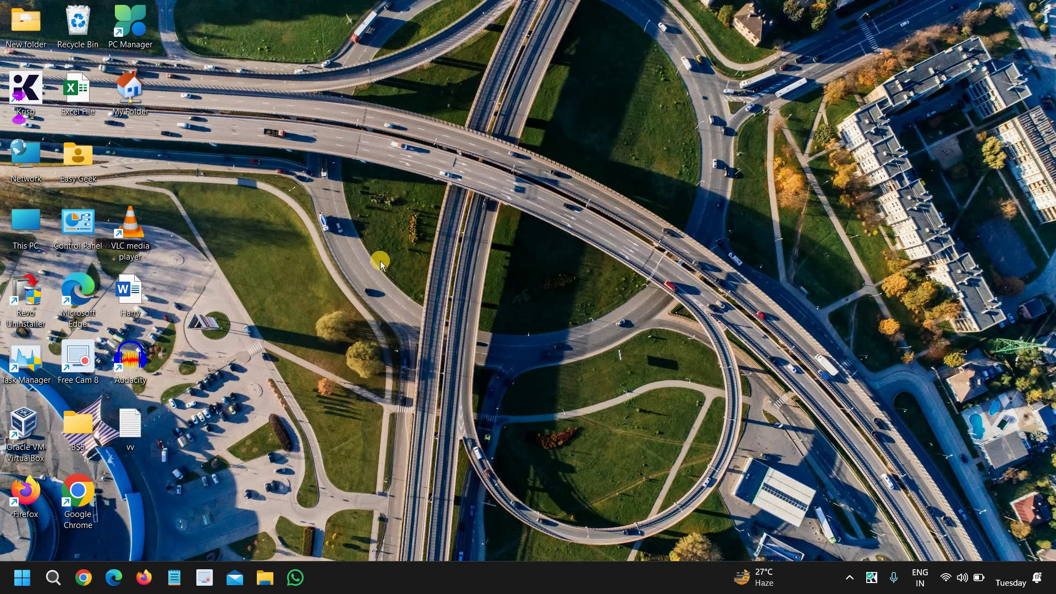